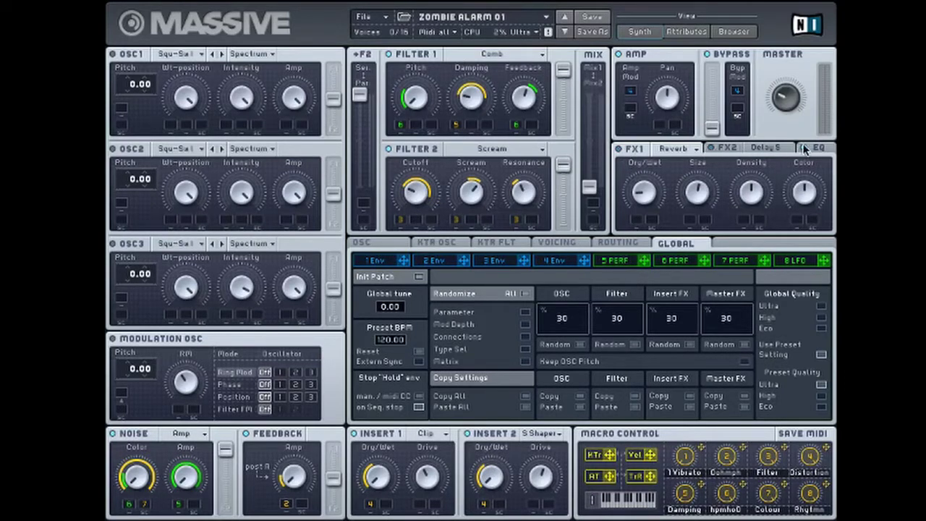
Examine the master EQ settings and the key-tracking curves for the filters and oscillators
click(825, 148)
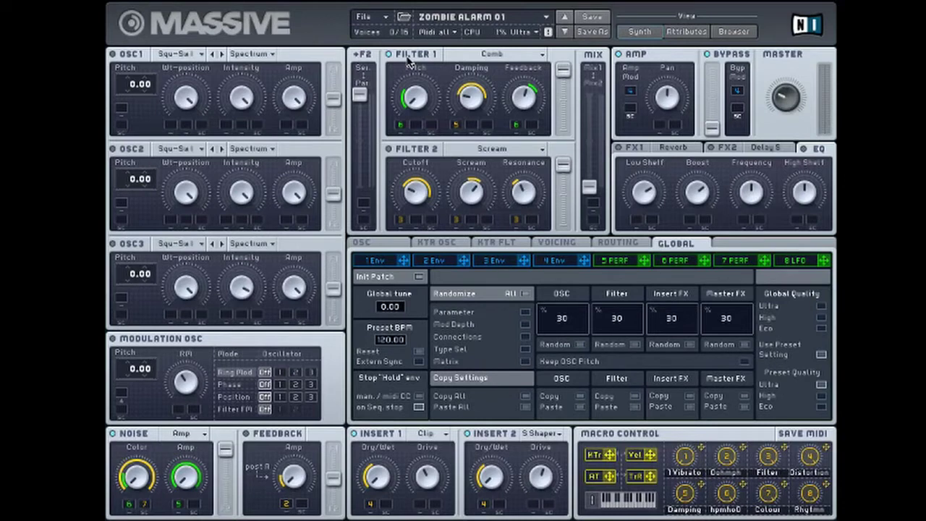
click(504, 243)
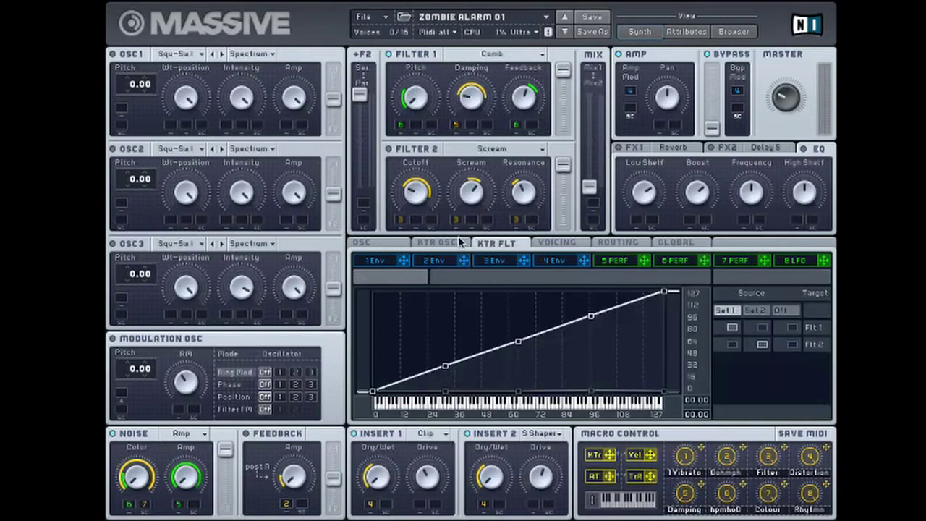
click(447, 243)
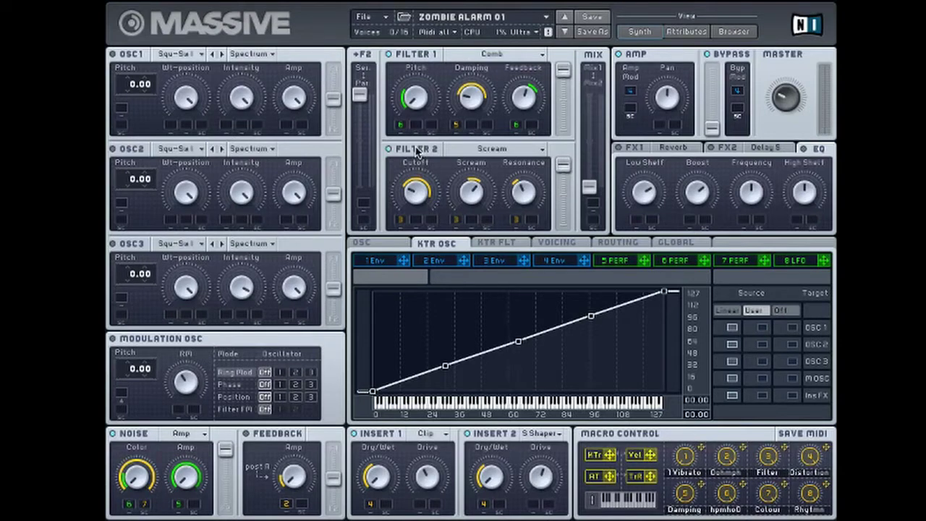
Look through the available filter types for Filter 2 without changing the current one
click(529, 152)
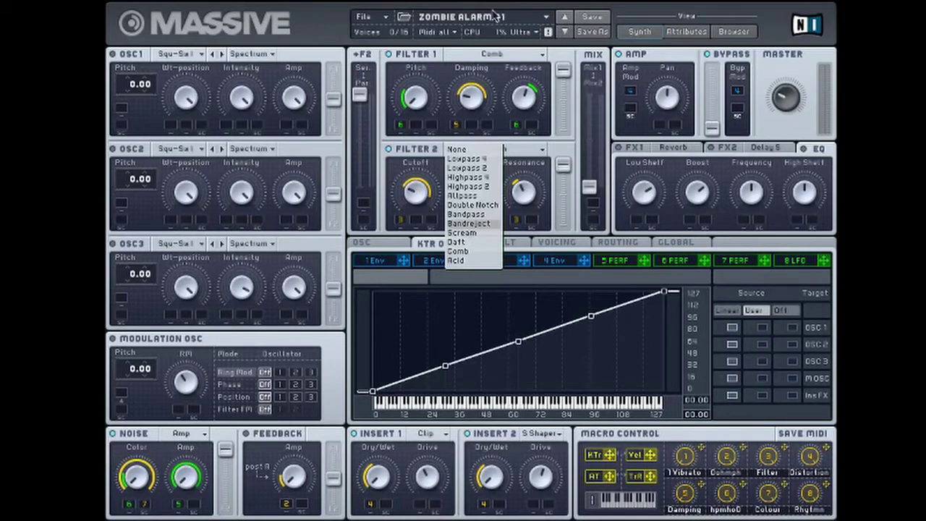
click(445, 74)
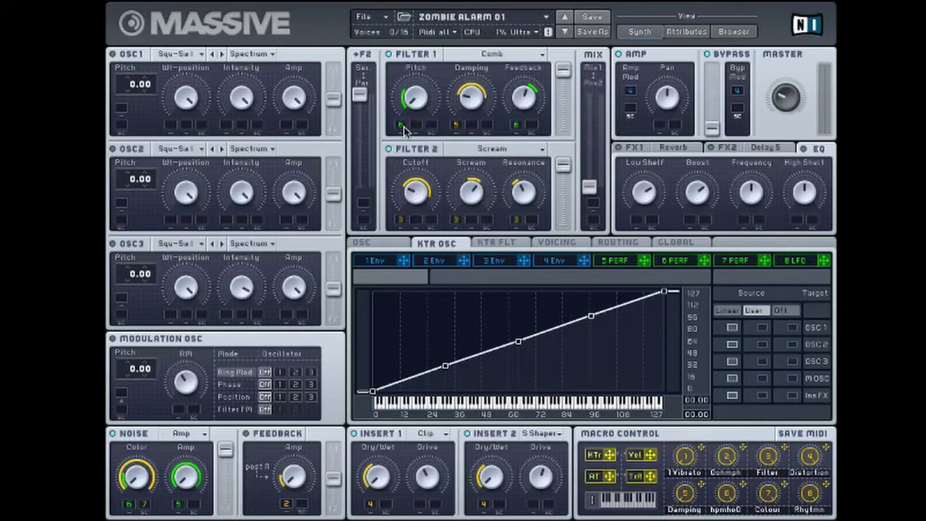
Compare the Performer curves and ratios of modulators 5 and 6
click(674, 261)
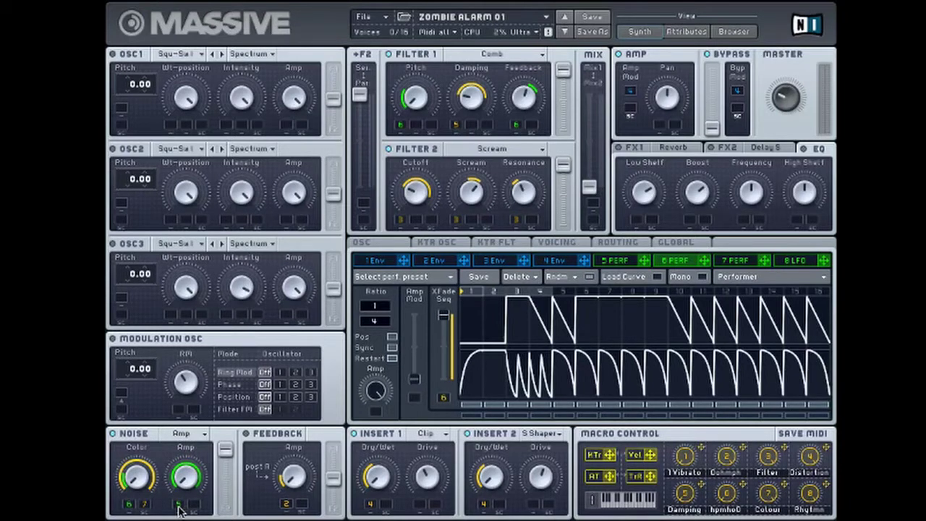
click(610, 264)
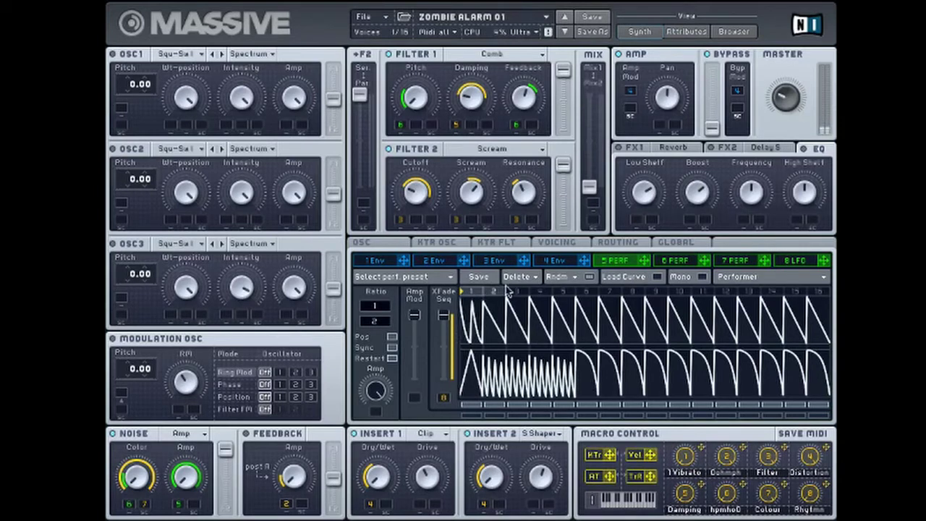
click(686, 261)
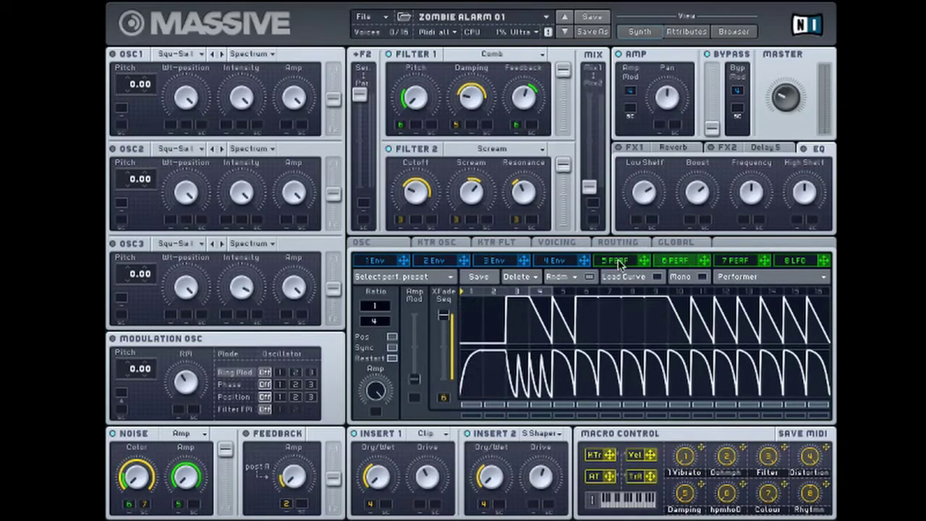
click(618, 265)
click(688, 265)
click(626, 263)
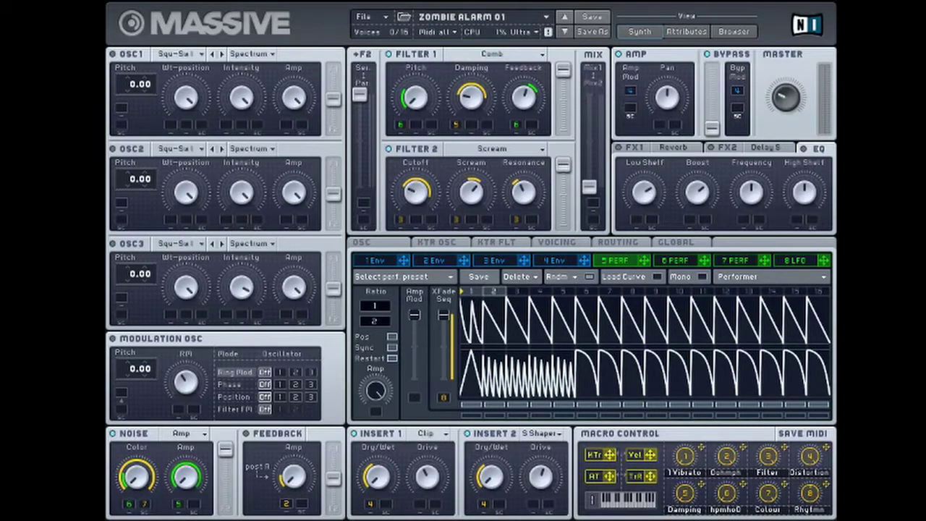
click(675, 261)
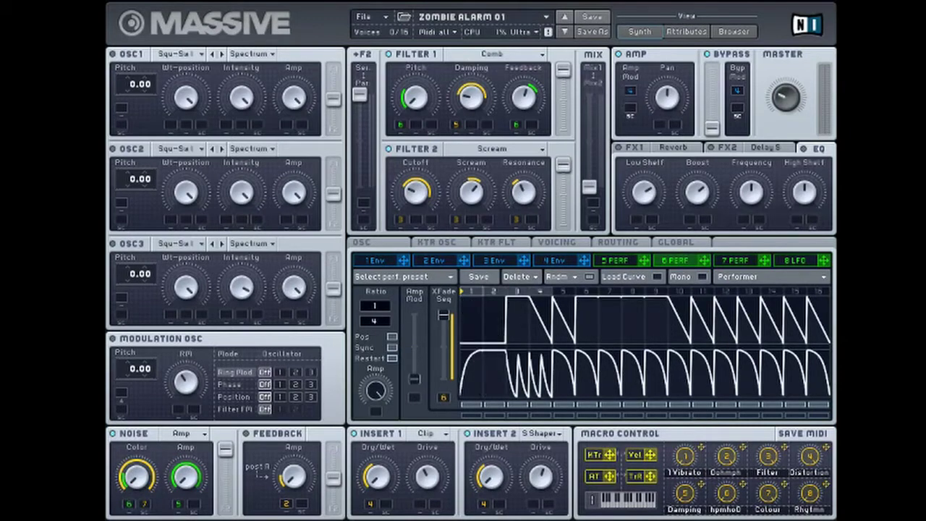
click(622, 262)
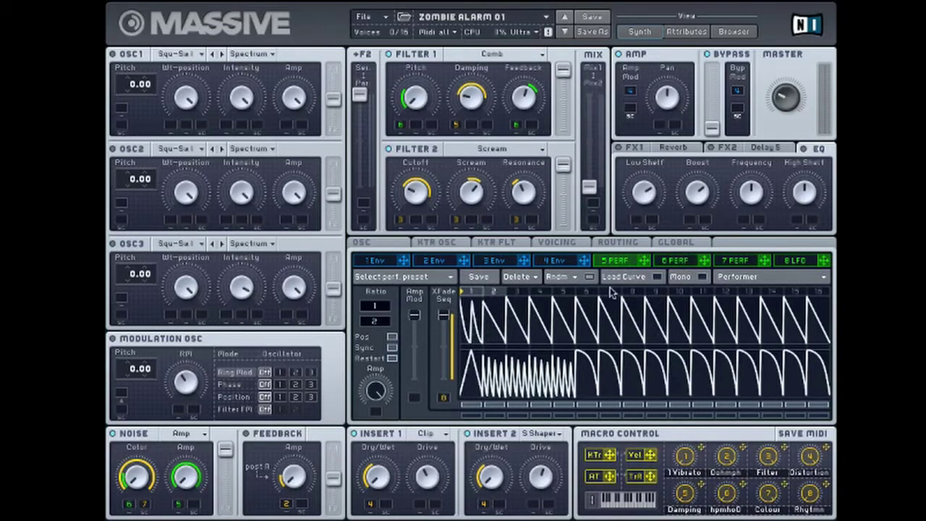
click(673, 262)
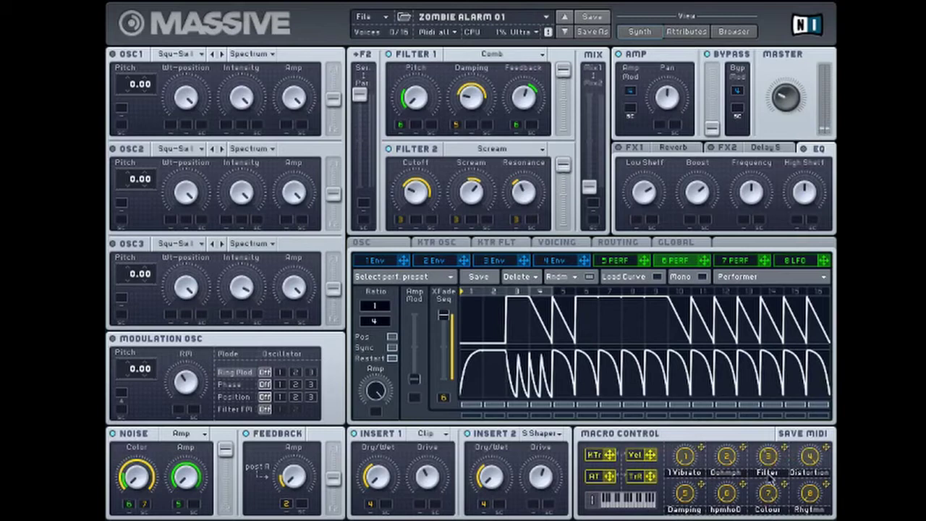
Examine the patch's signal routing, including the paths through both filters and inserts
mouse_move(360, 95)
mouse_down()
mouse_move(360, 141)
mouse_move(360, 107)
mouse_up()
click(613, 243)
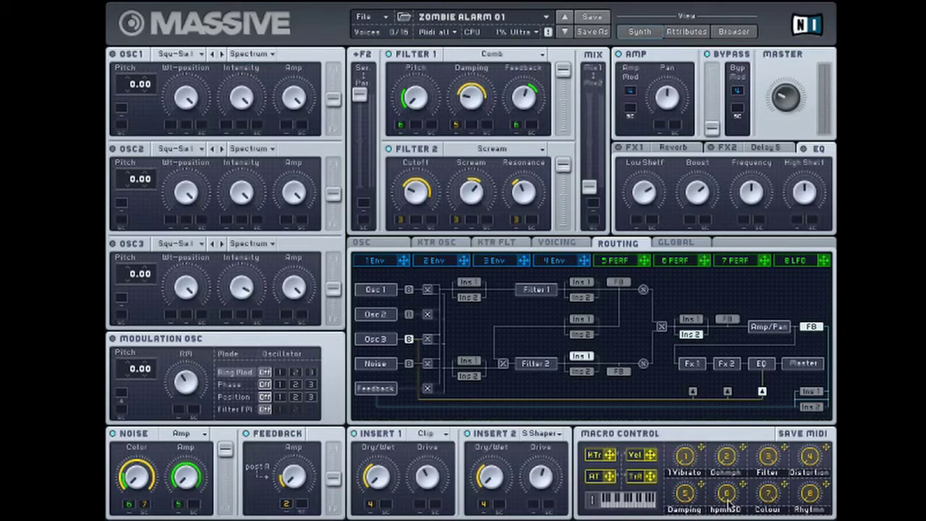
Review modulators 5 to 8 and look through the modulator type options
click(613, 262)
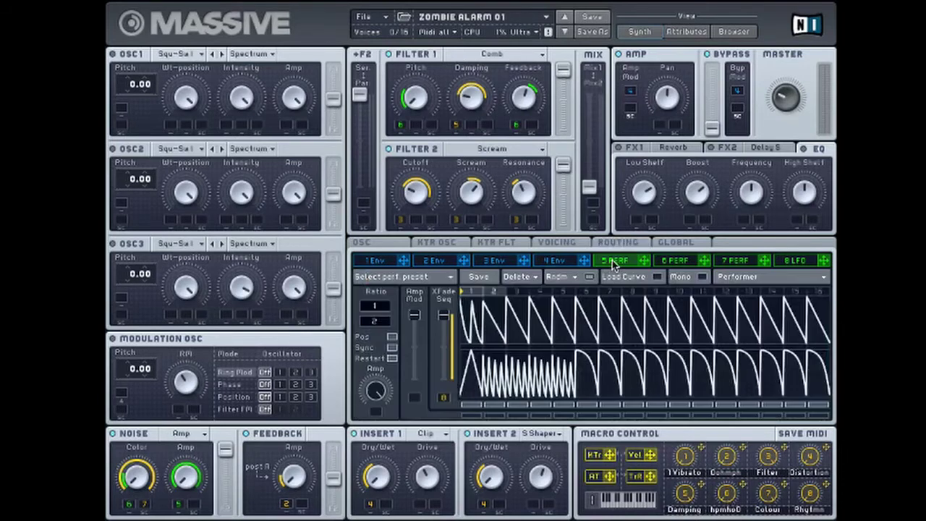
click(670, 262)
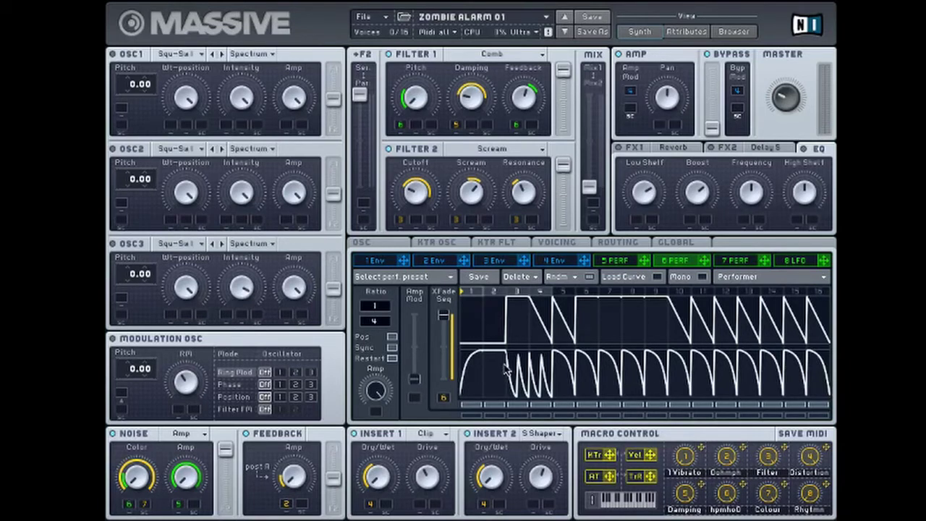
click(629, 260)
click(664, 262)
click(731, 262)
click(802, 262)
click(737, 276)
click(735, 287)
Look through the noise types without changing the current one, and show the general oscillator settings
click(202, 436)
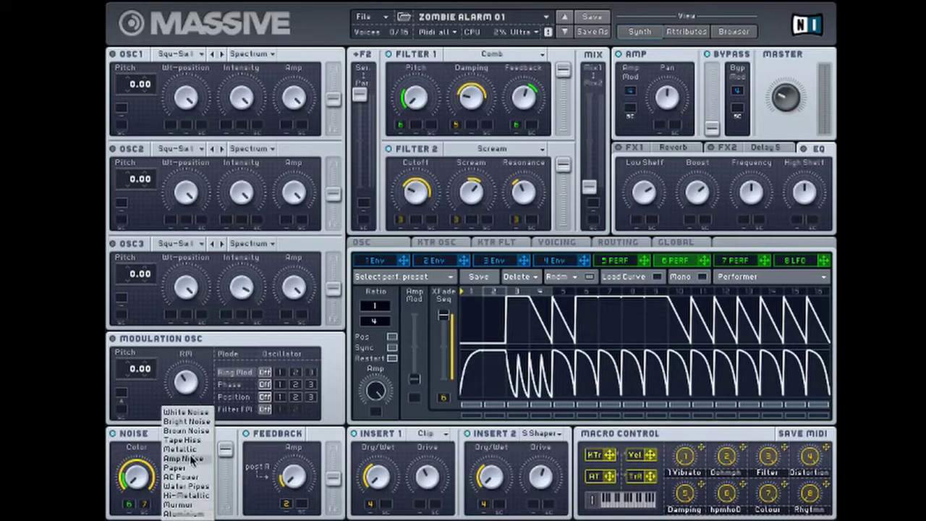
click(245, 460)
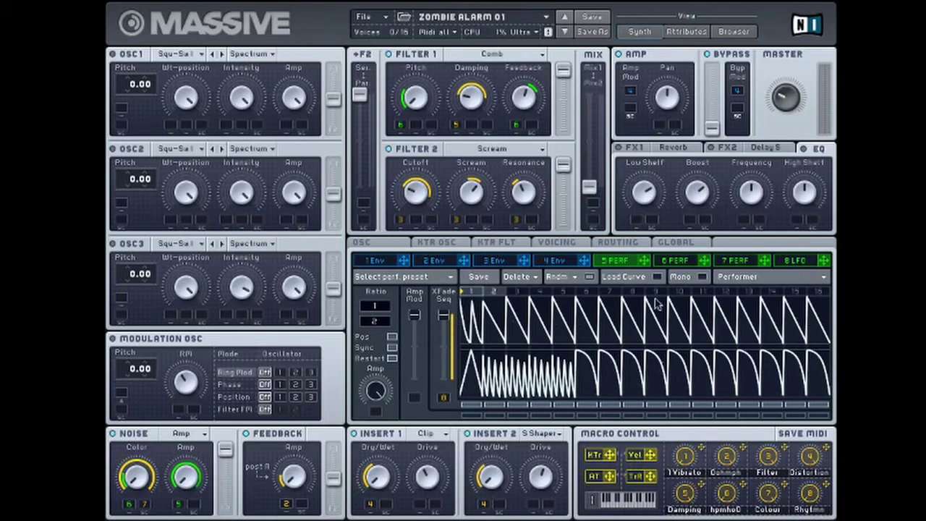
click(397, 245)
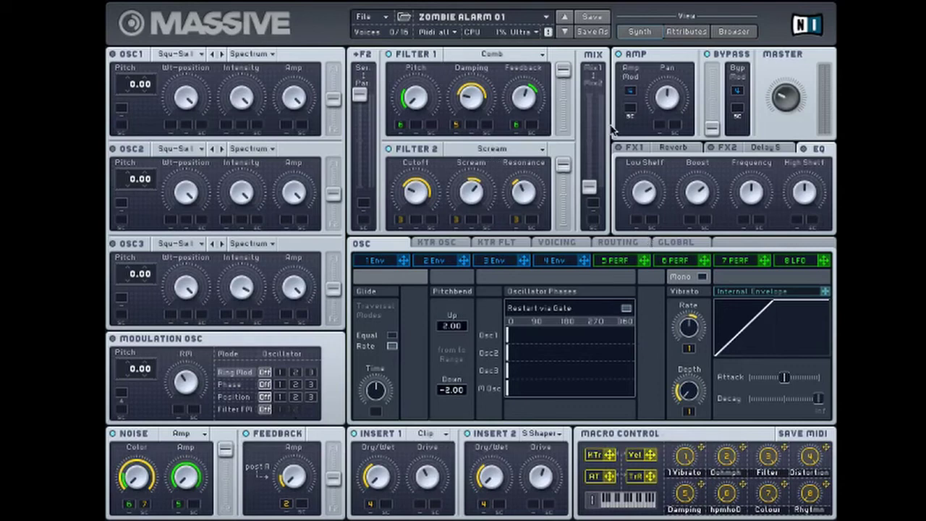
Compare the FX1 Reverb and FX2 Delay S settings, and bring up the EQ settings
click(689, 150)
click(774, 148)
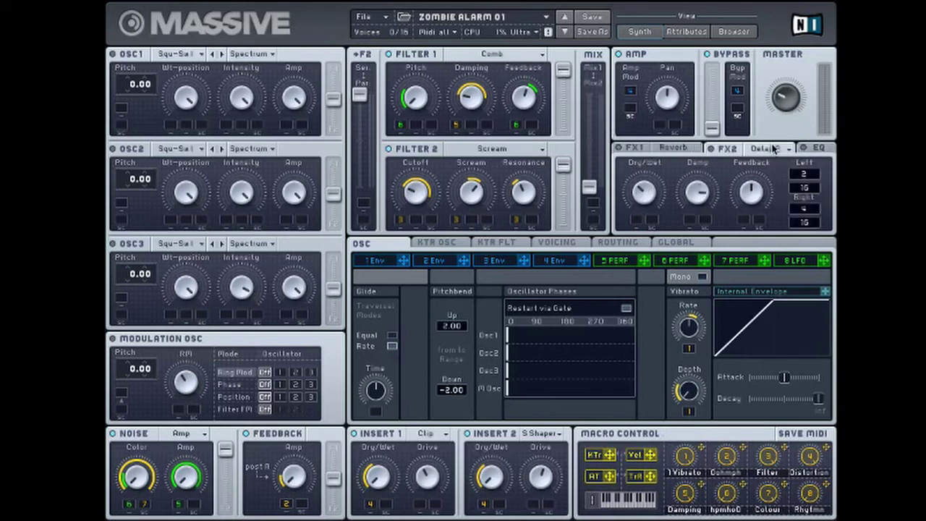
click(677, 150)
click(779, 149)
click(687, 150)
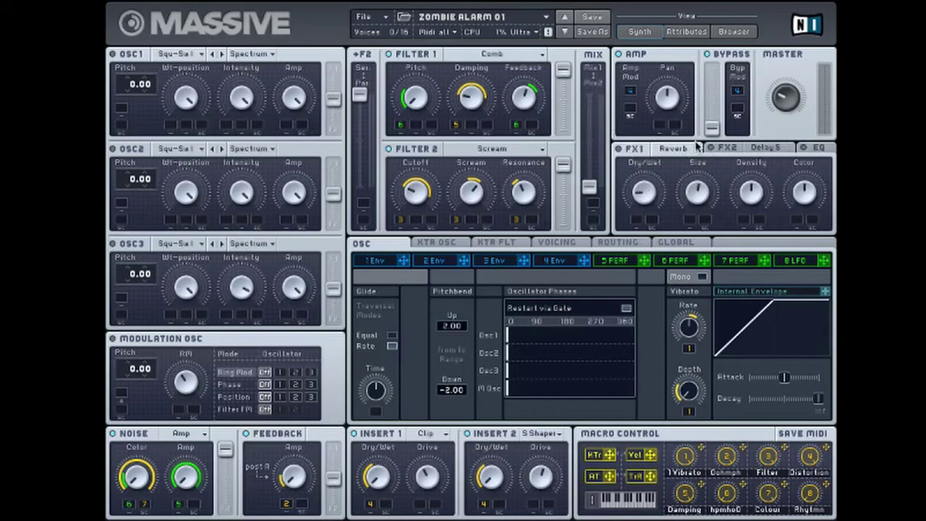
click(765, 148)
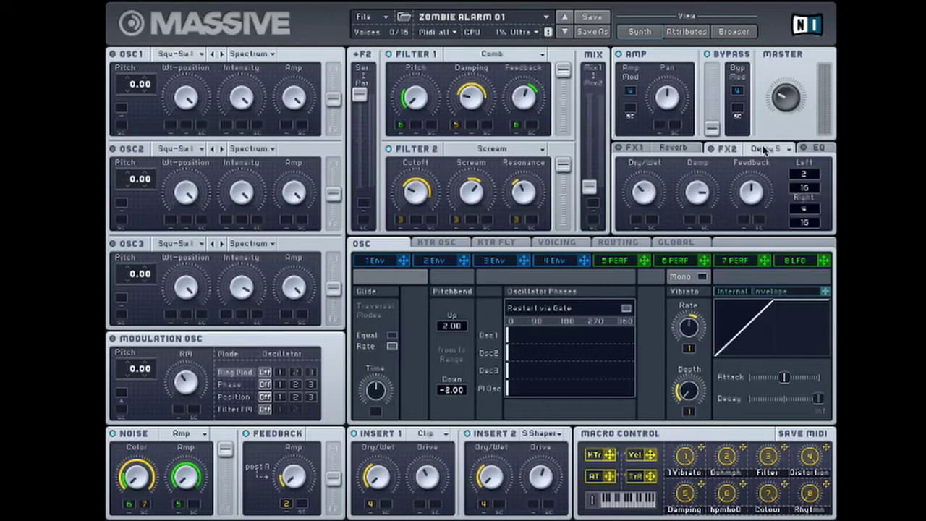
click(687, 150)
click(787, 147)
click(695, 150)
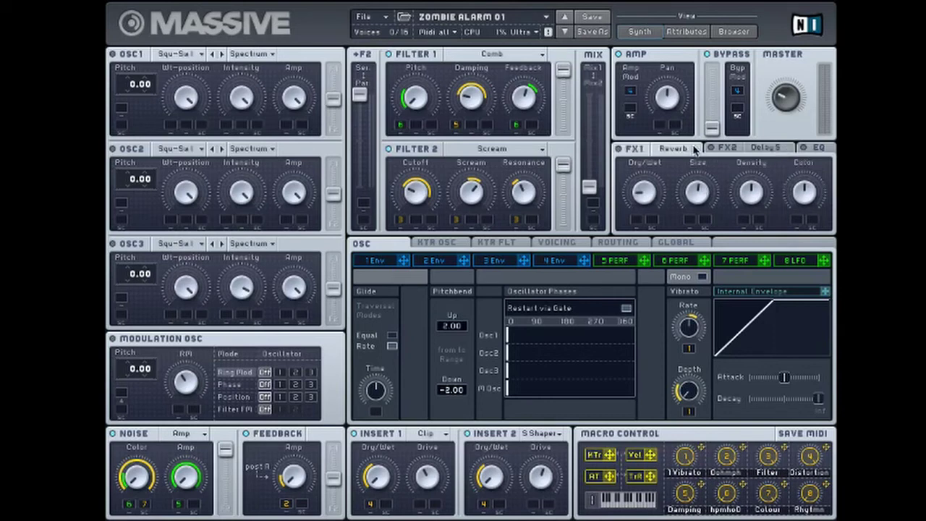
click(760, 148)
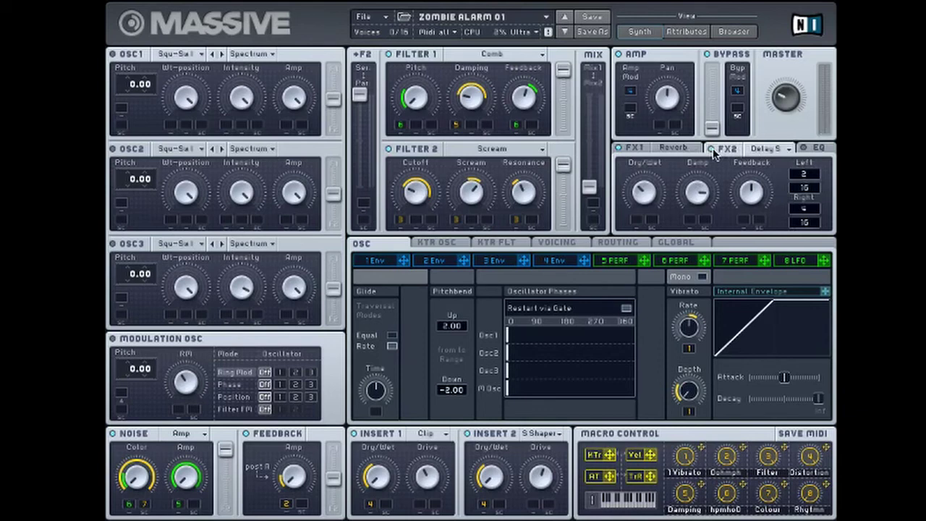
click(823, 150)
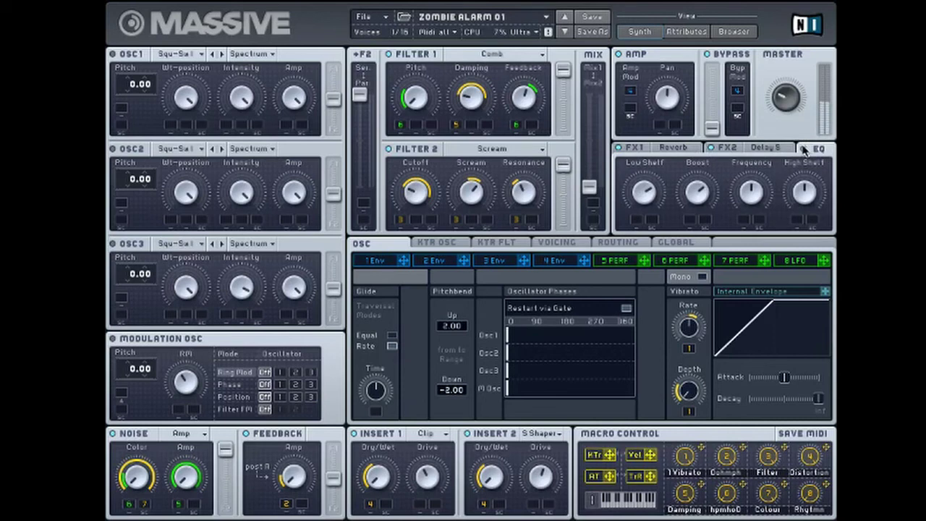